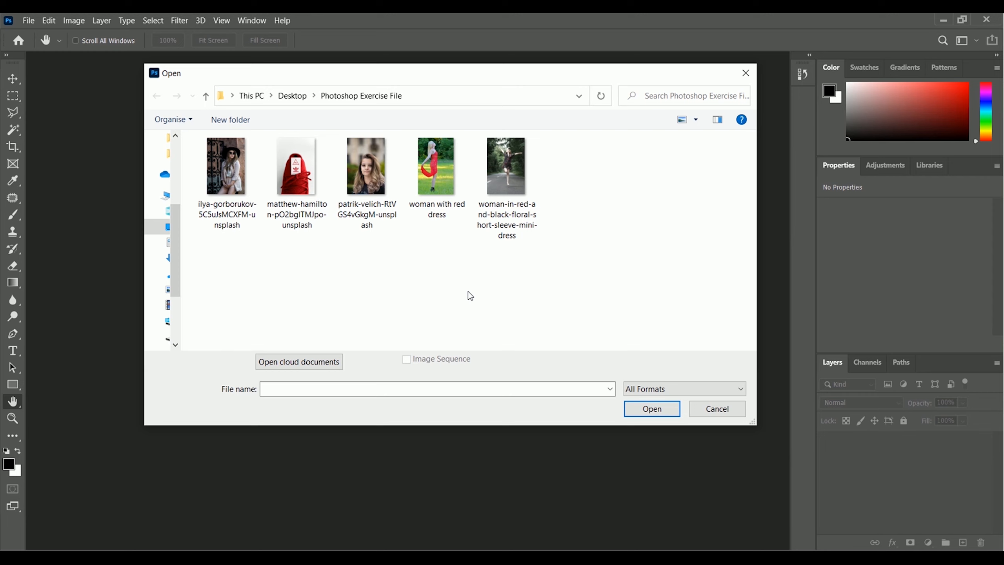
Open the portrait photo of the long-haired woman from the Photoshop Exercise File folder
left_click(379, 224)
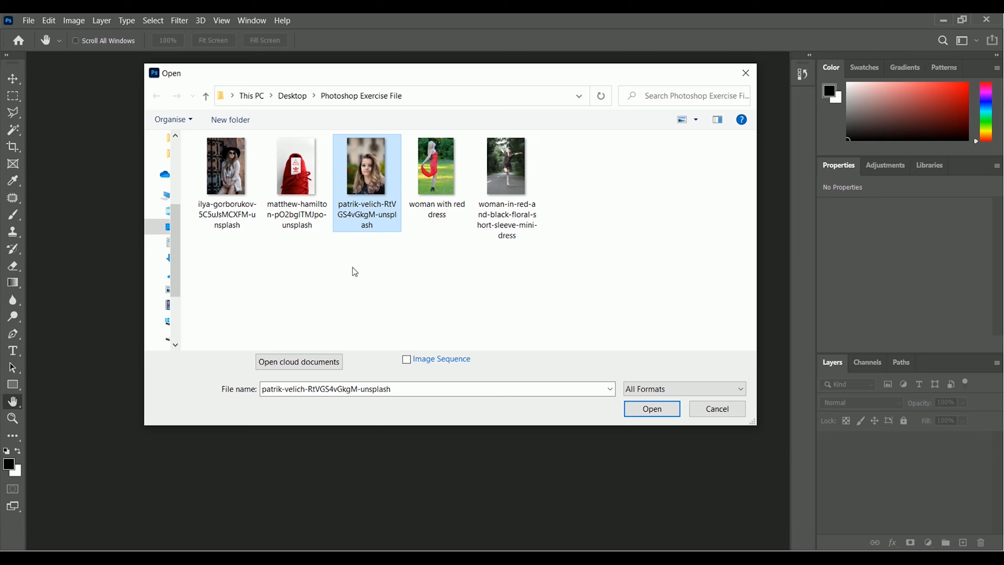
left_click(371, 217)
left_click(411, 241)
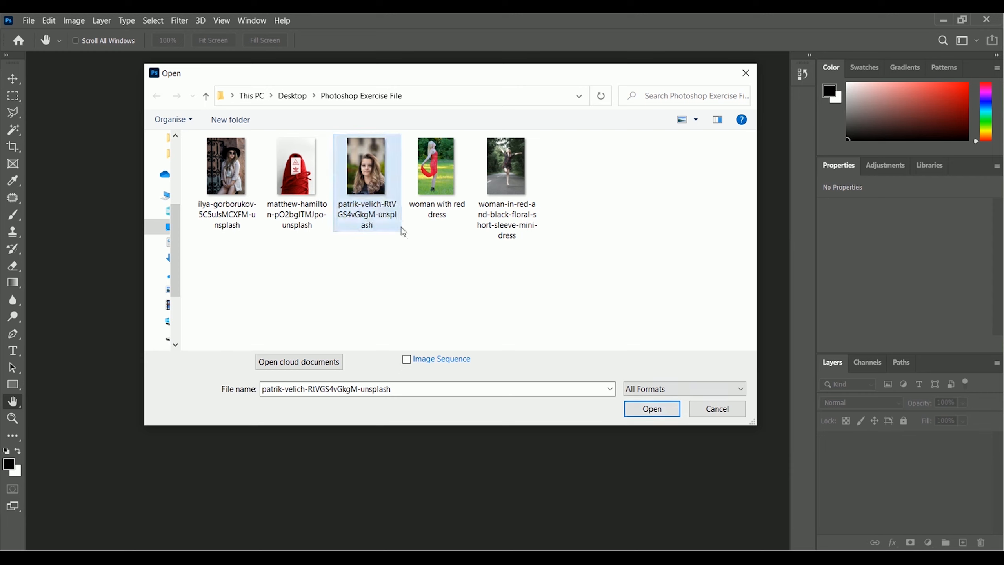
left_click(378, 205)
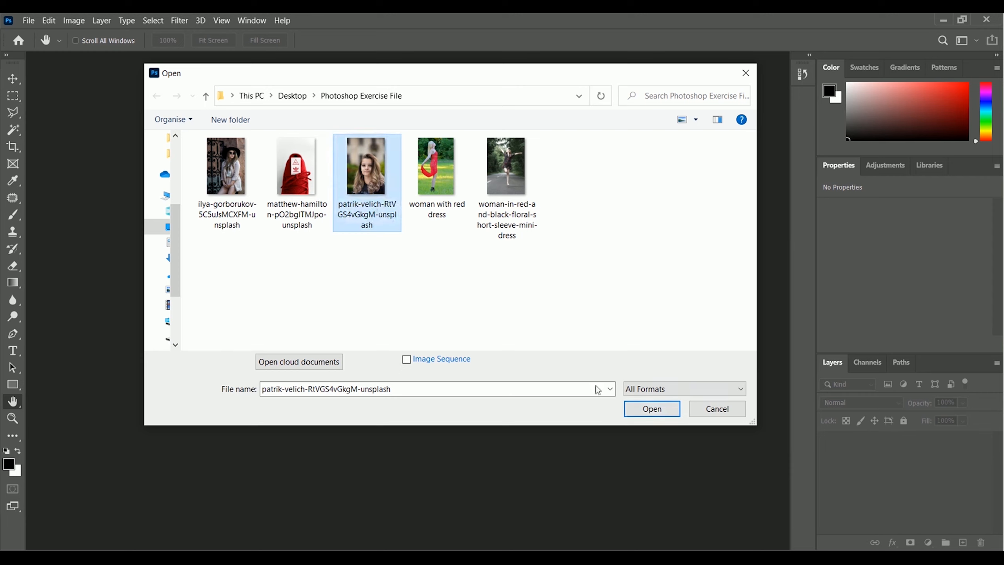
left_click(635, 415)
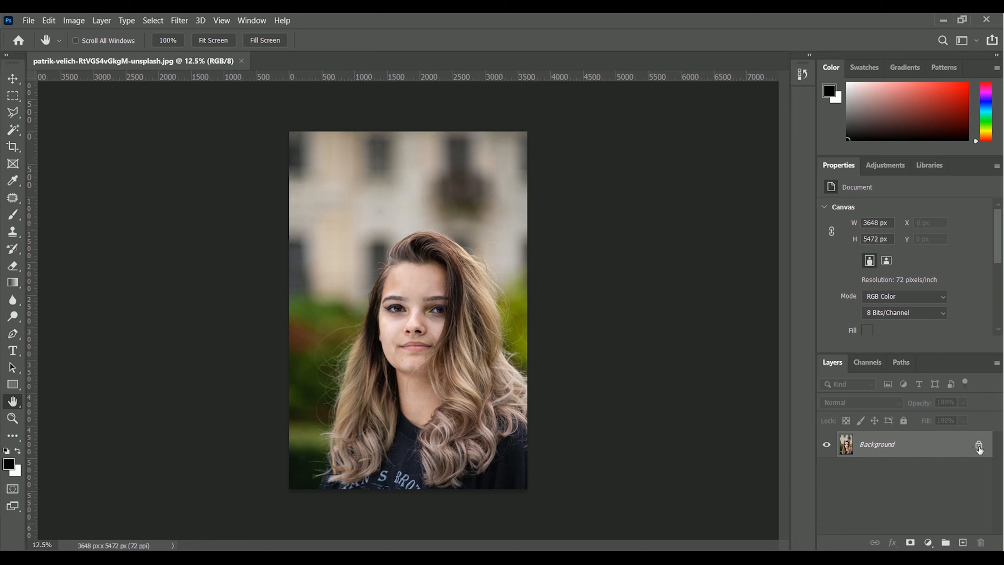
Unlock the Background layer and undo its conversion to a regular layer
left_click(978, 446)
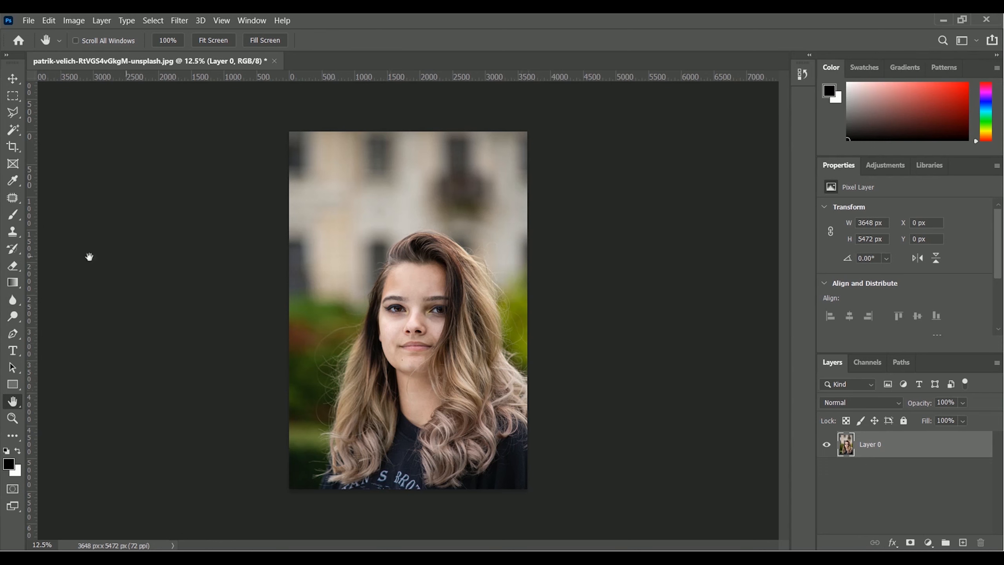
left_click(49, 21)
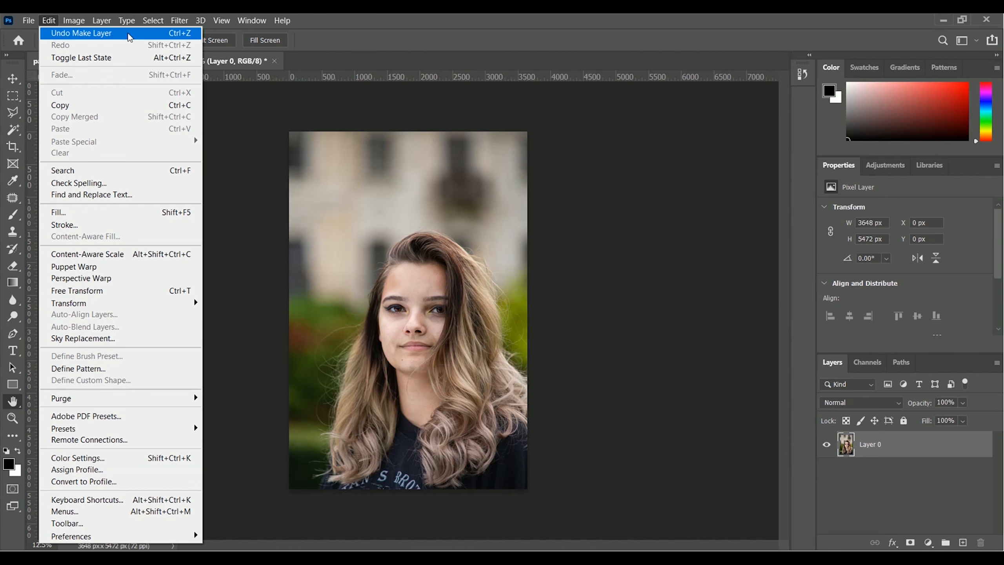
left_click(130, 36)
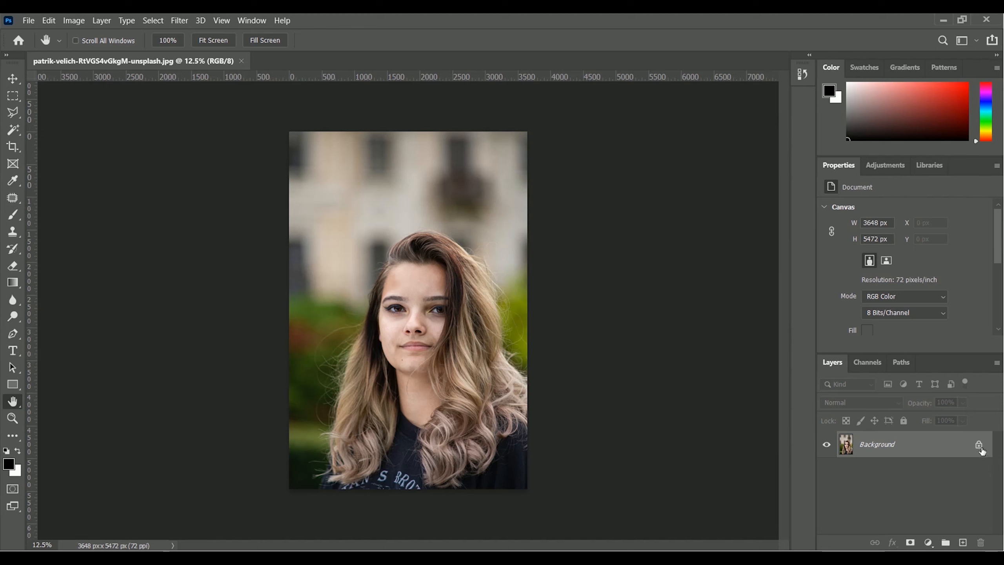
Convert the locked Background into a regular layer named Main Layer
double_click(872, 448)
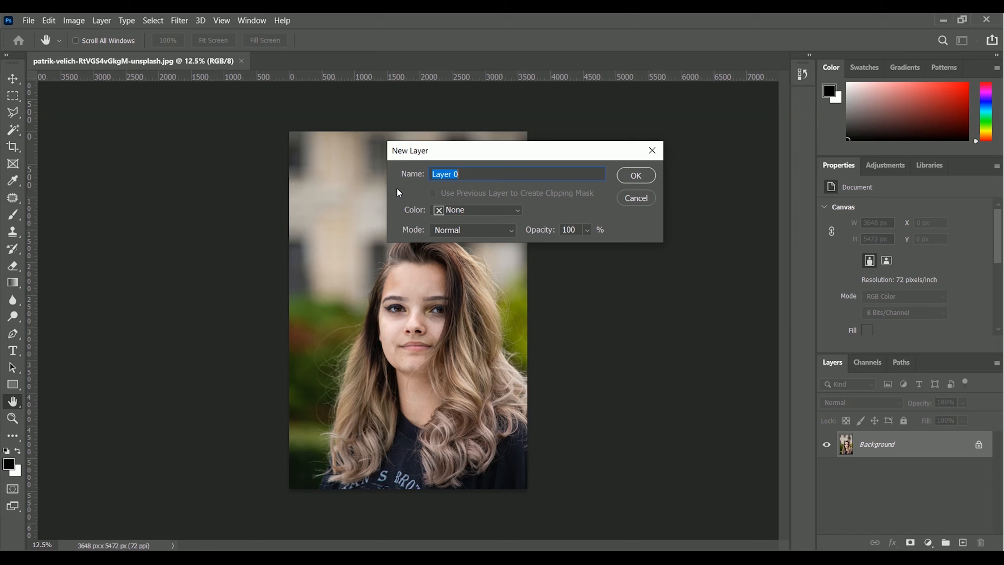
type("Main Layer")
left_click(634, 176)
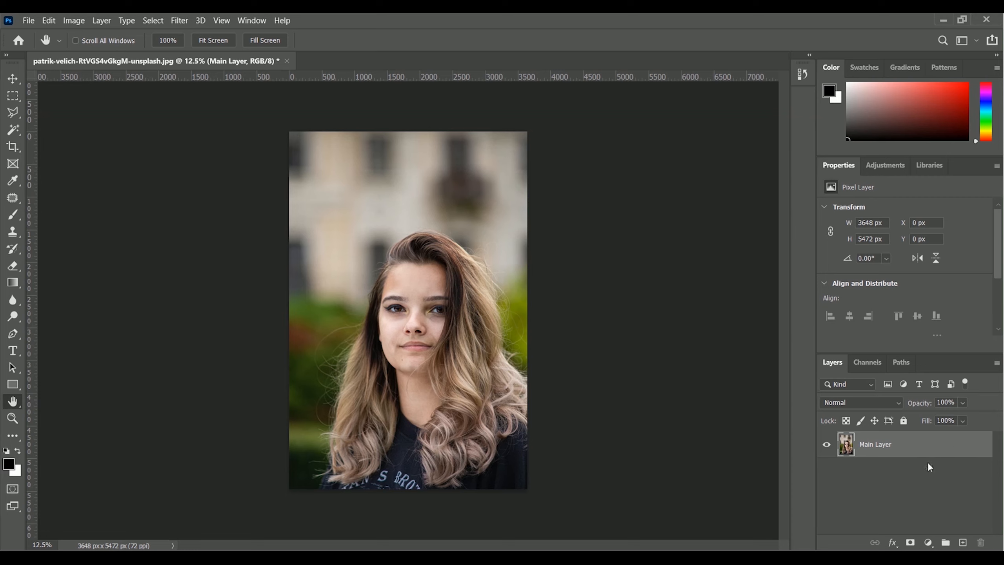
Duplicate Main Layer as a new layer named Auto Tone
right_click(868, 446)
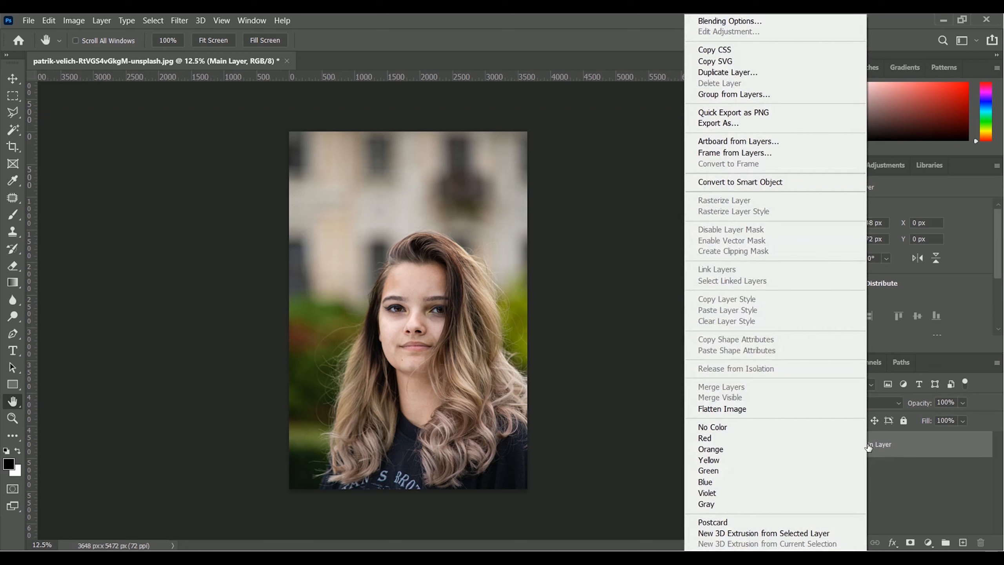
left_click(769, 72)
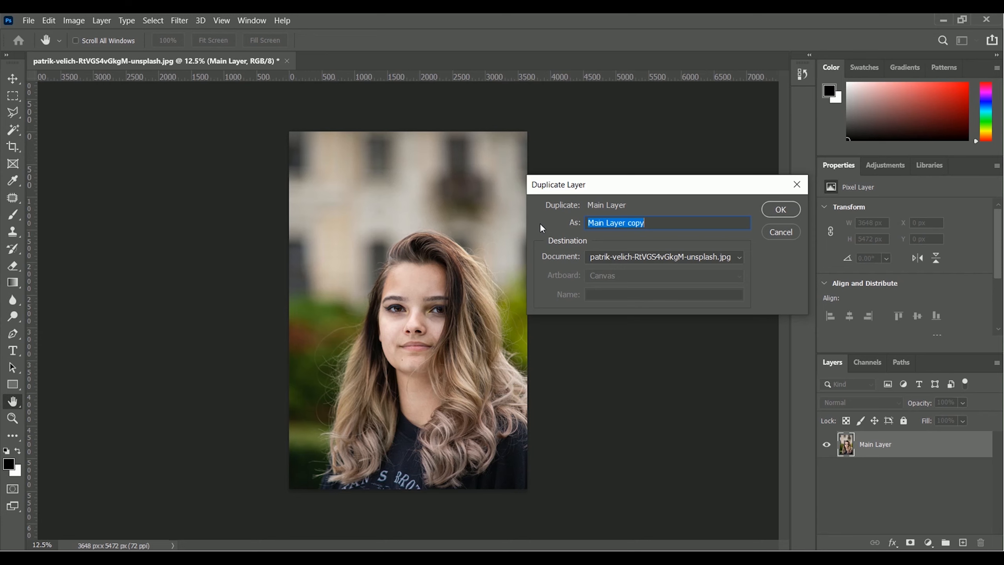
type("Auto Tone")
left_click(780, 209)
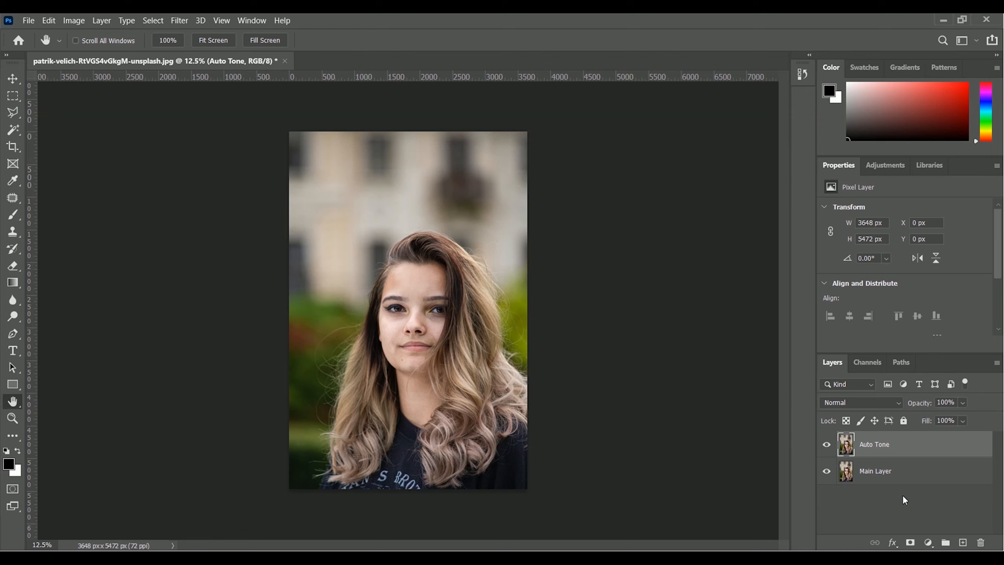
Duplicate the Auto Tone layer and rename the copy Auto Contrast
key("ctrl+j")
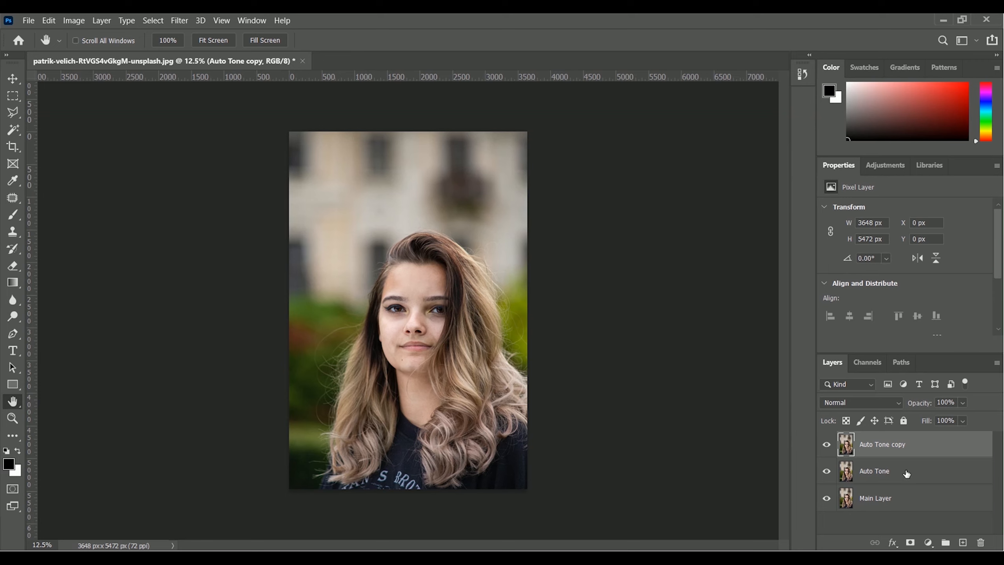
double_click(886, 444)
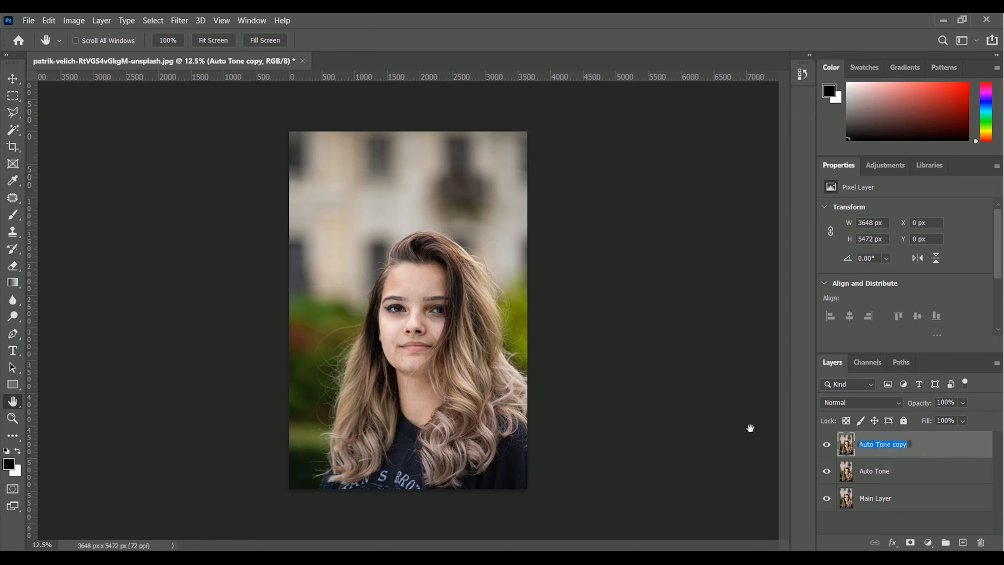
type("Auto Contrast")
key("Return")
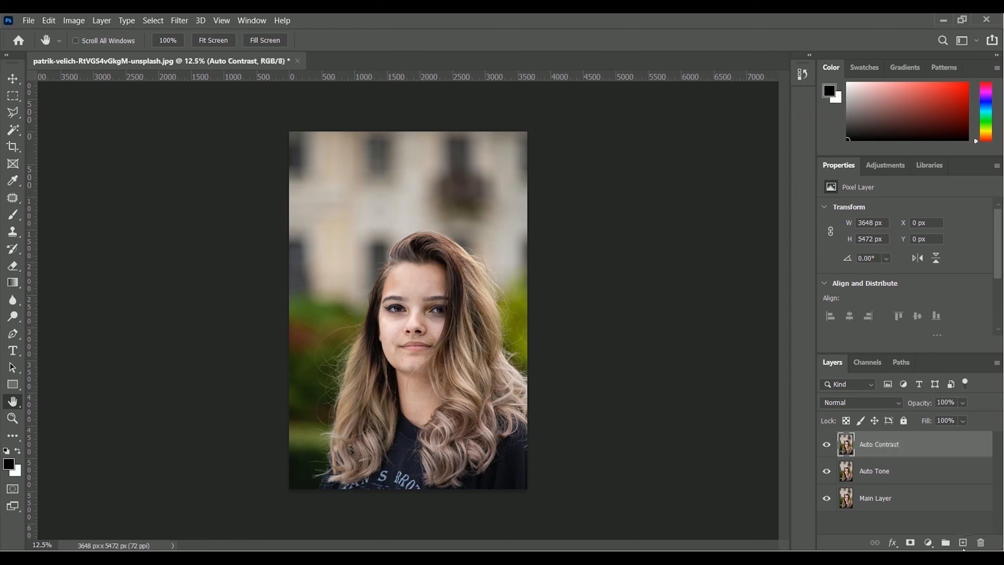
left_click(892, 474)
left_click(890, 451)
Duplicate the Auto Contrast layer as a new layer named Auto Color
right_click(865, 445)
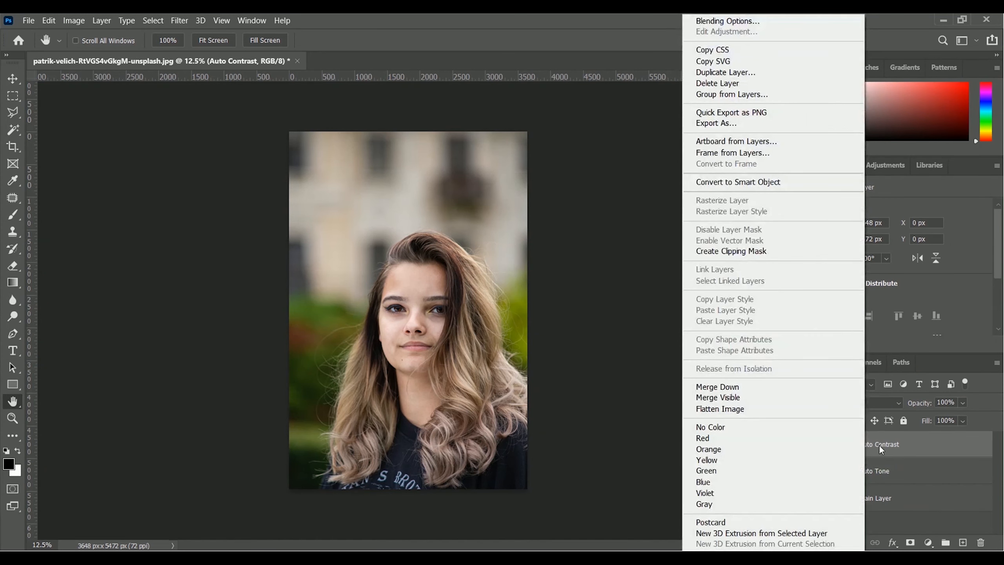
left_click(766, 75)
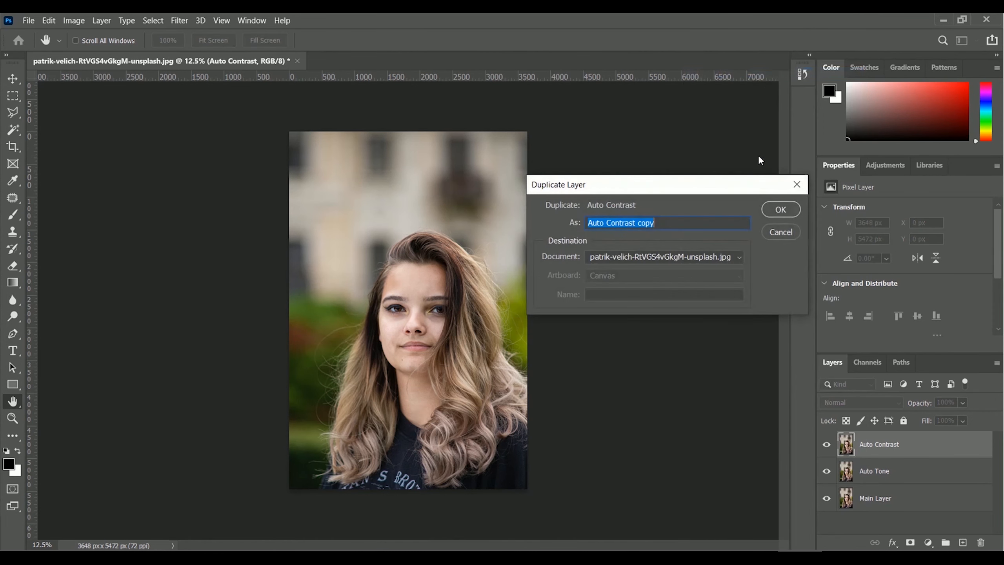
type("Au")
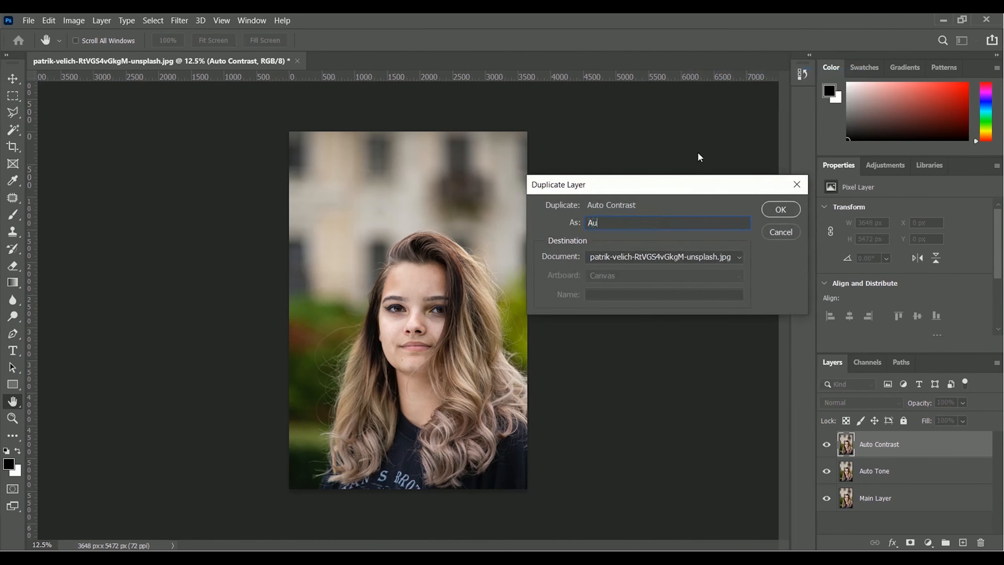
type("to Color")
left_click(785, 210)
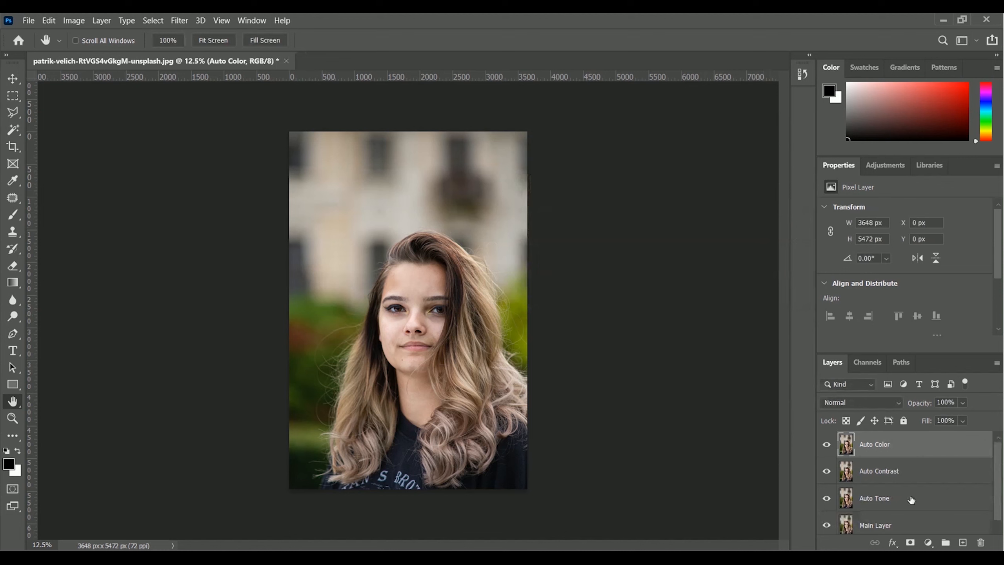
left_click(880, 526)
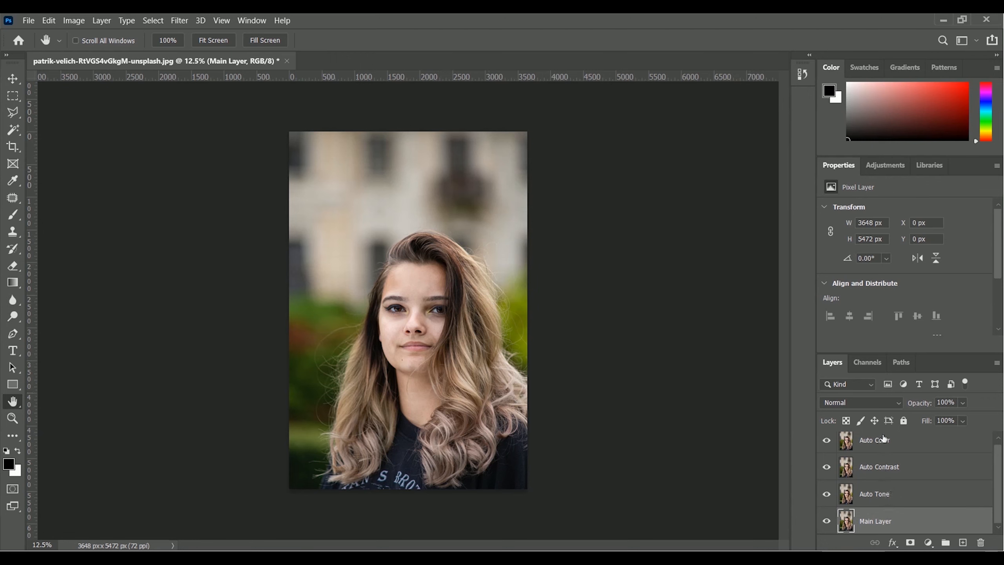
left_click(880, 498)
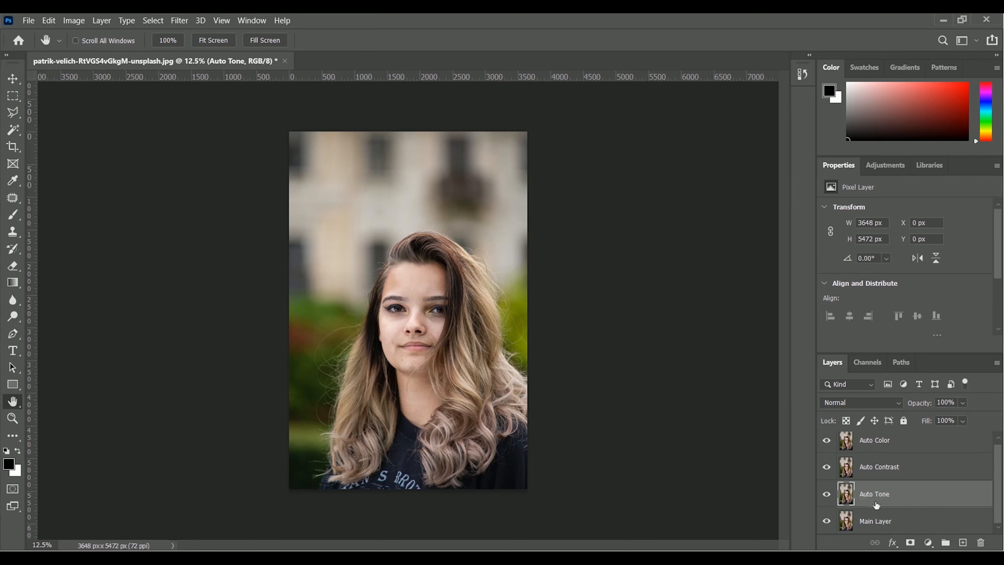
left_click(872, 472)
left_click(884, 447)
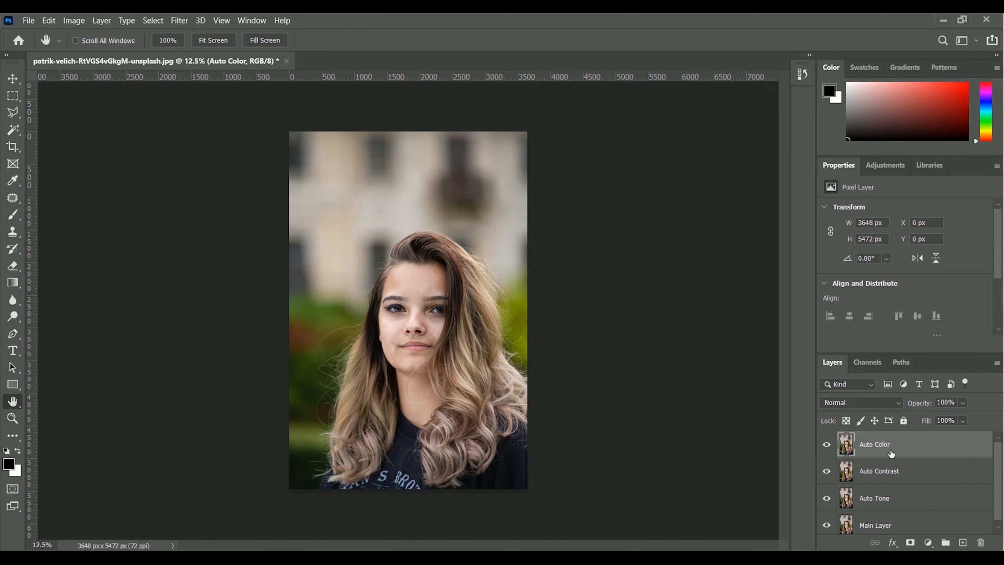
Hide all four layers, toggling Main Layer's visibility on and off once to check the canvas
left_click(826, 445)
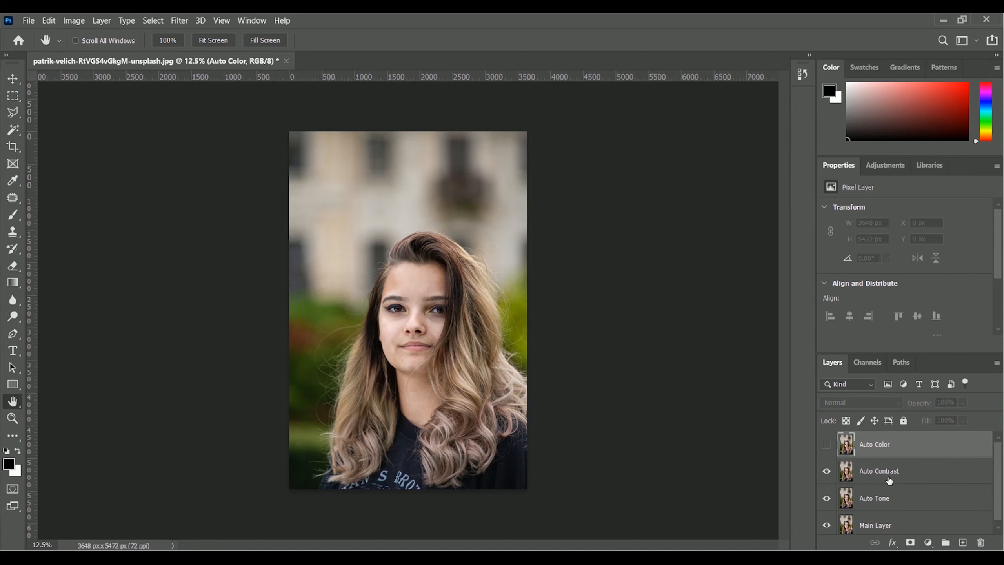
left_click(826, 472)
left_click(826, 499)
left_click(826, 525)
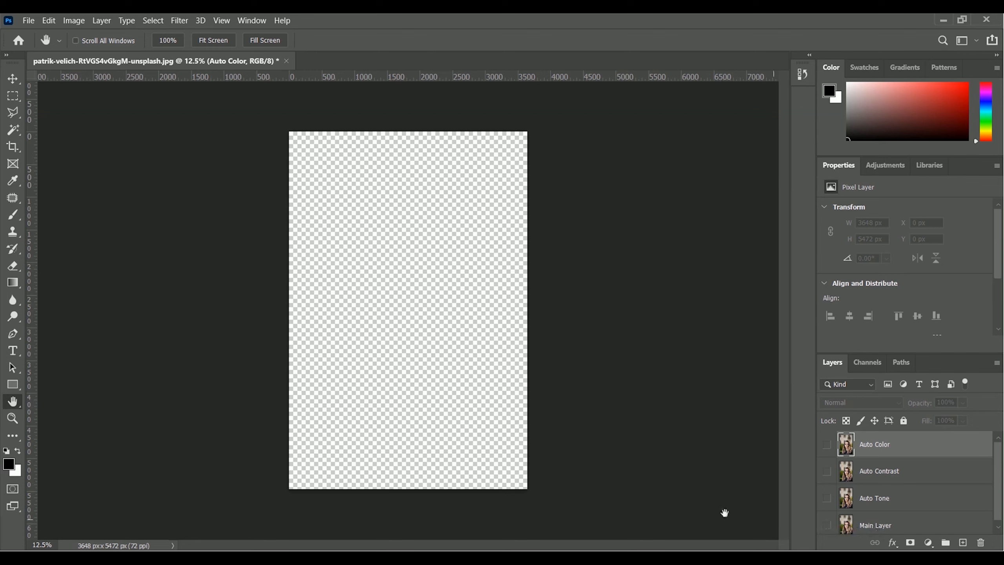
left_click(826, 528)
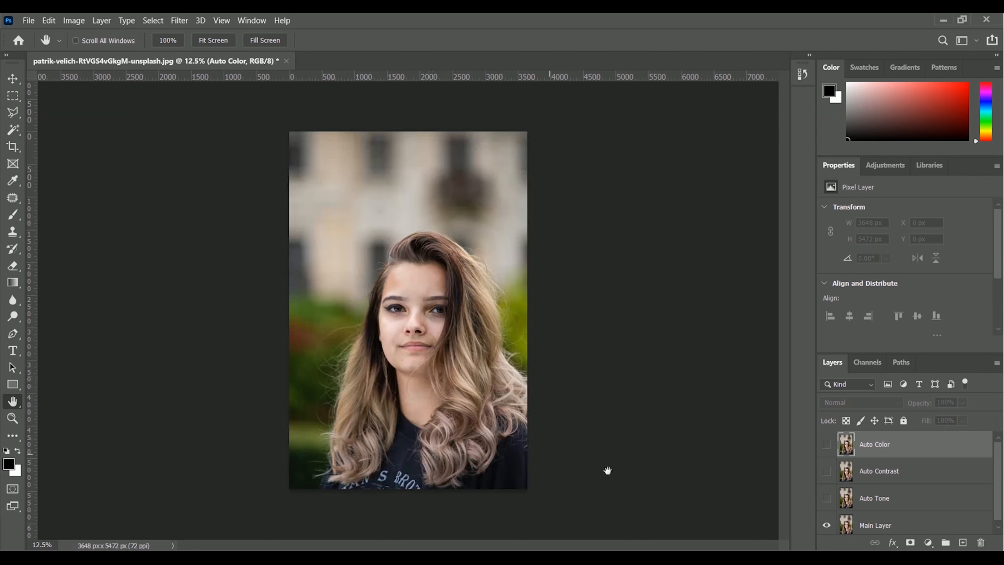
left_click(826, 527)
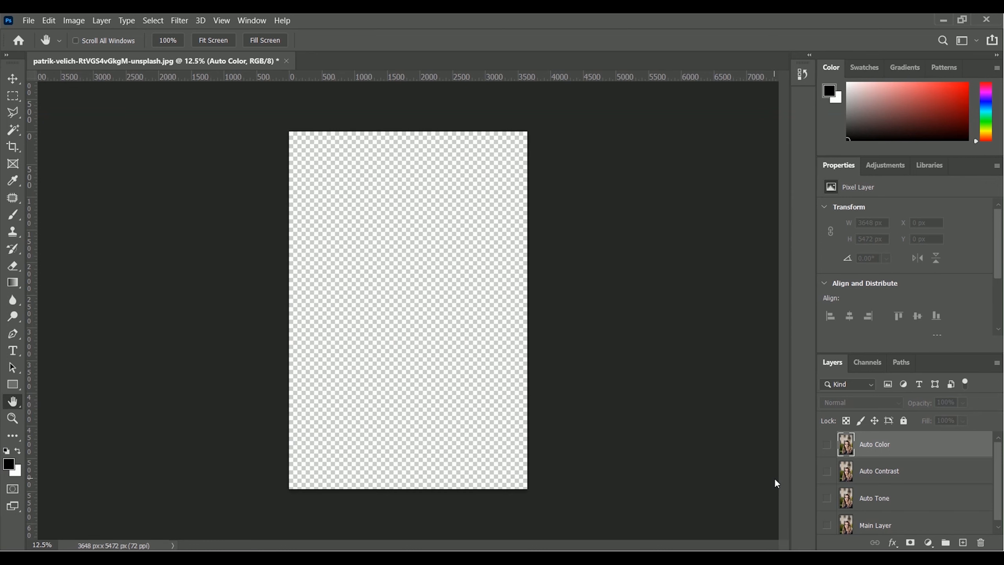
Show the Auto Contrast layer alone and restore the visibility of the Auto Color, Auto Tone and Main Layer layers
left_click(894, 476)
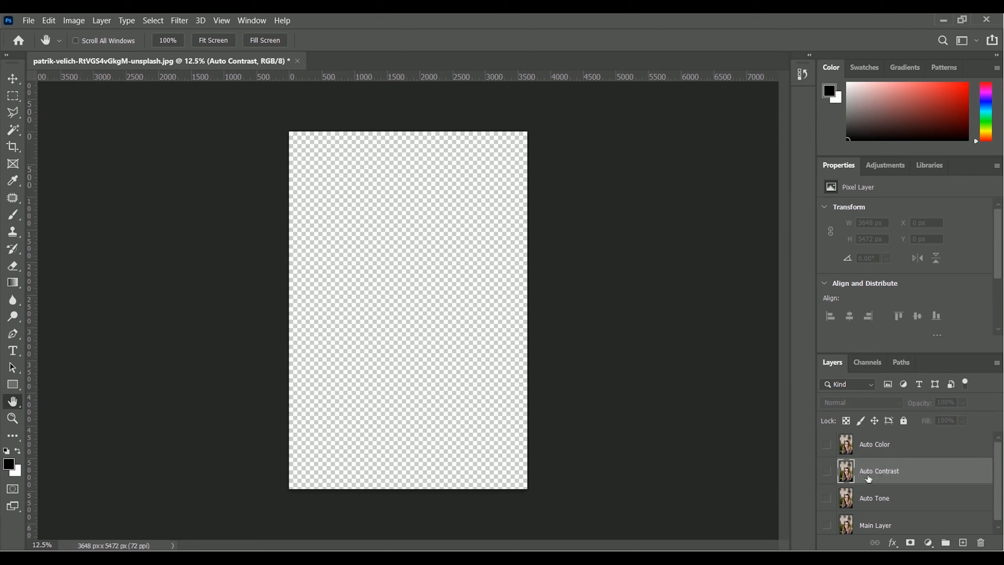
left_click(827, 474)
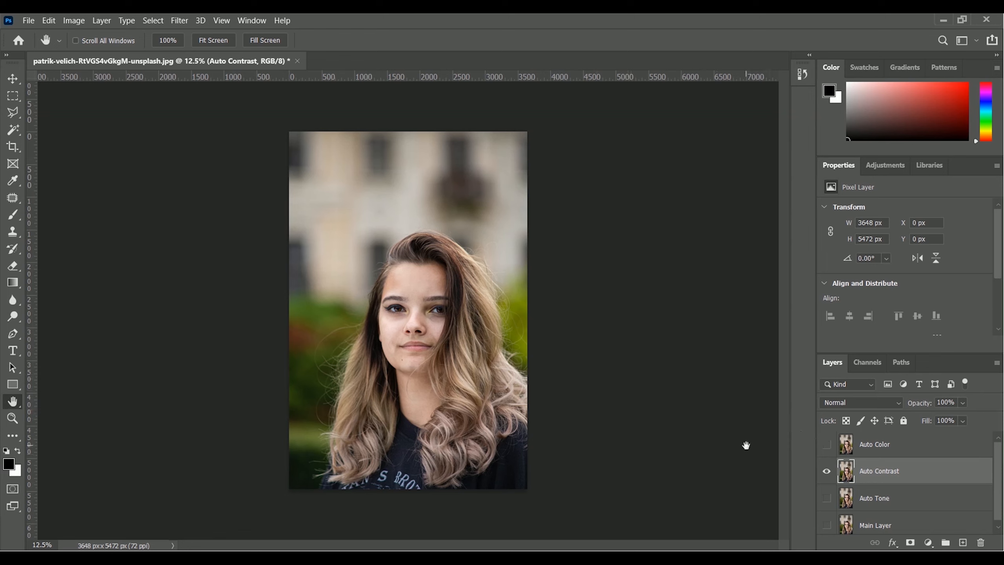
left_click(825, 445)
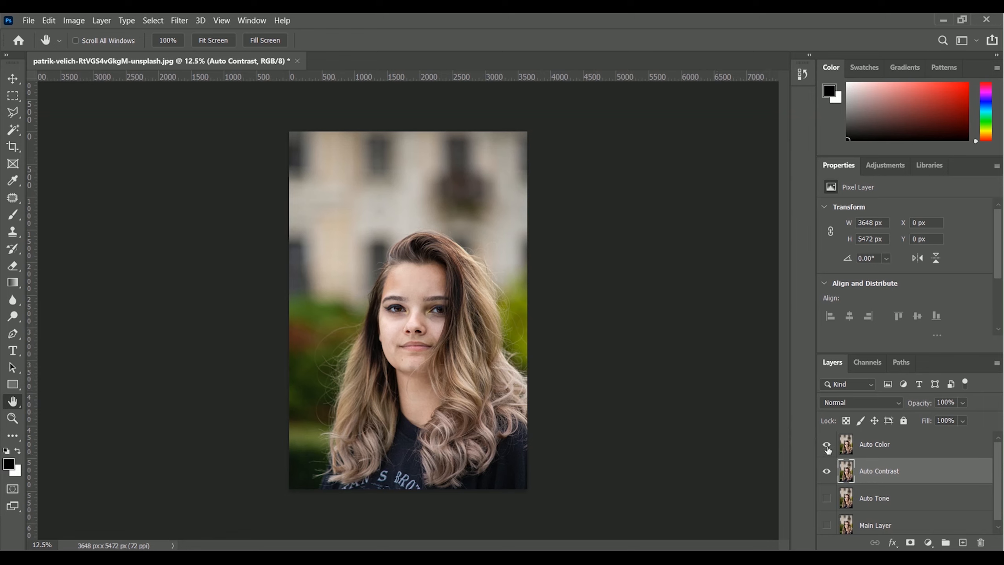
left_click(825, 498)
left_click(826, 525)
Apply the Auto Tone correction to the Auto Tone layer and move that layer to the top of the stack
left_click(876, 504)
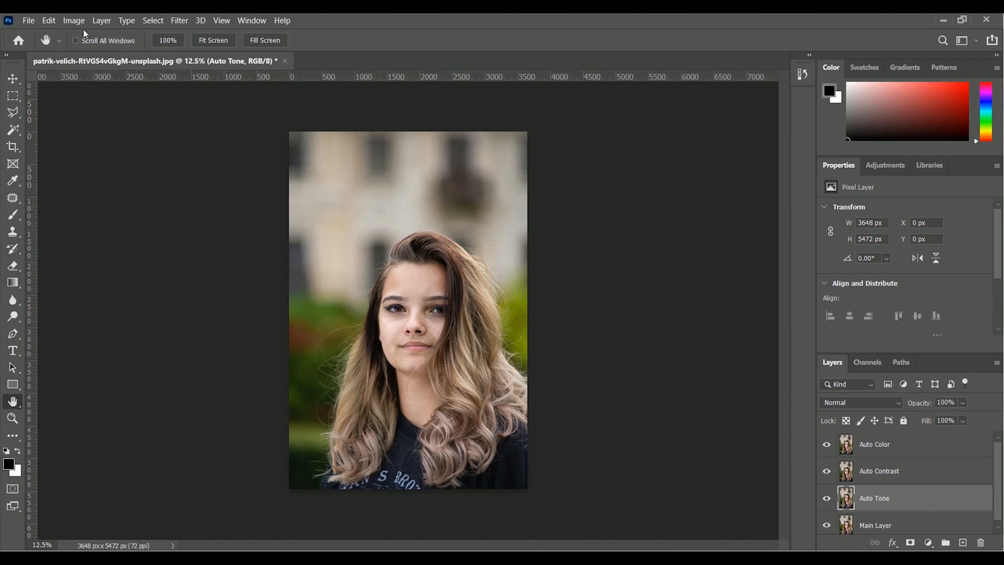
left_click(73, 20)
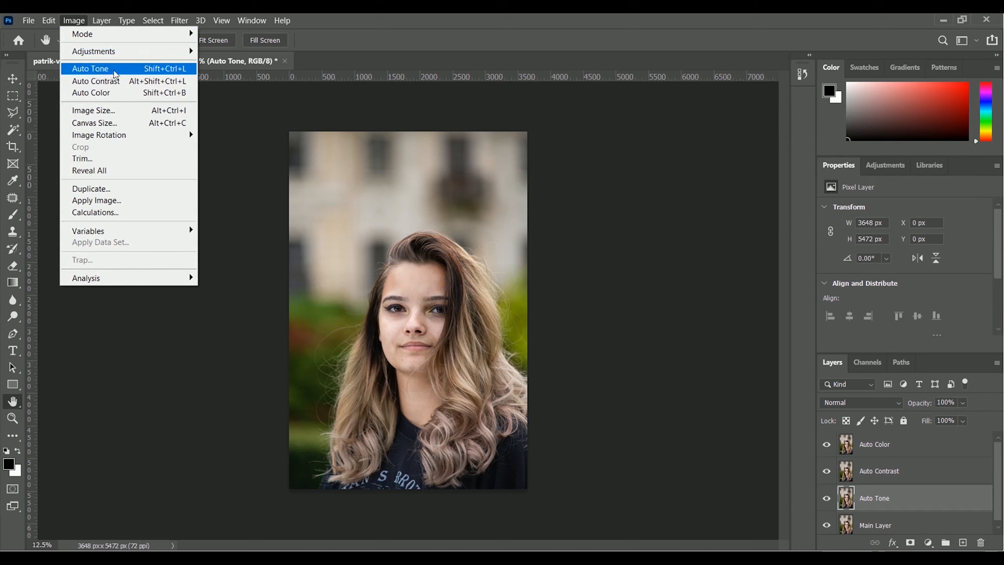
left_click(127, 71)
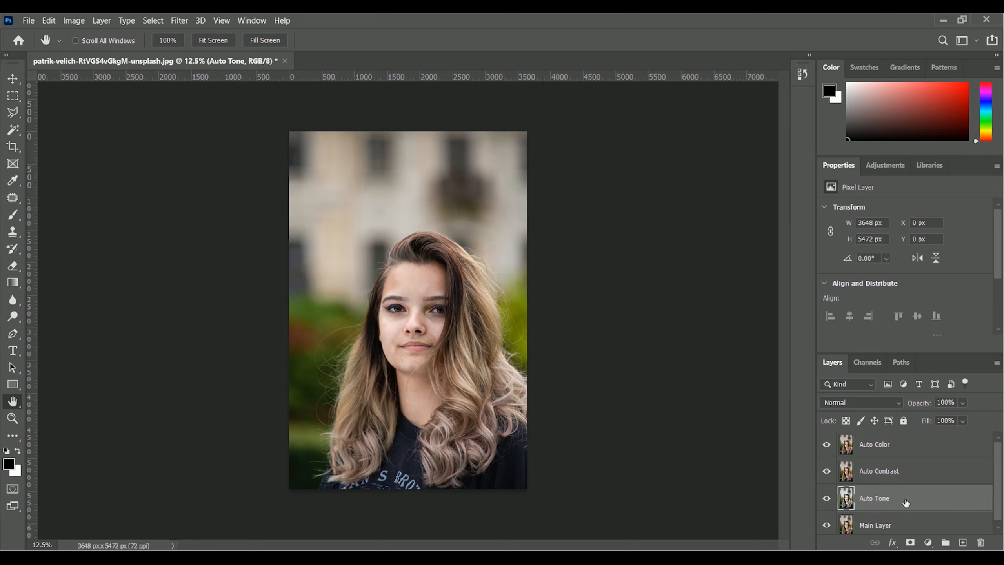
left_click_drag(906, 503, 905, 441)
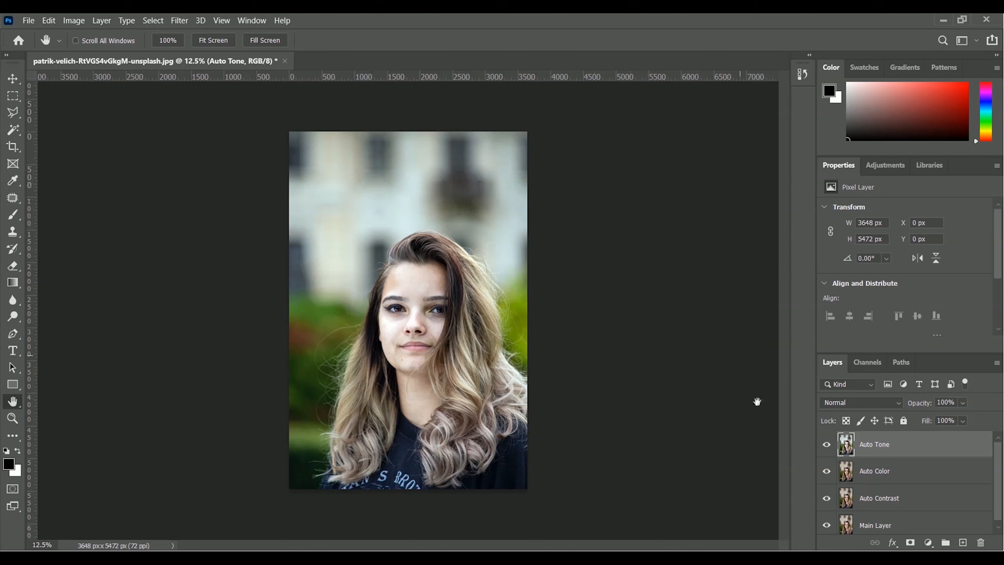
Compare the photo with and without the Auto Tone layer by toggling its visibility, leaving the layer hidden
left_click(826, 446)
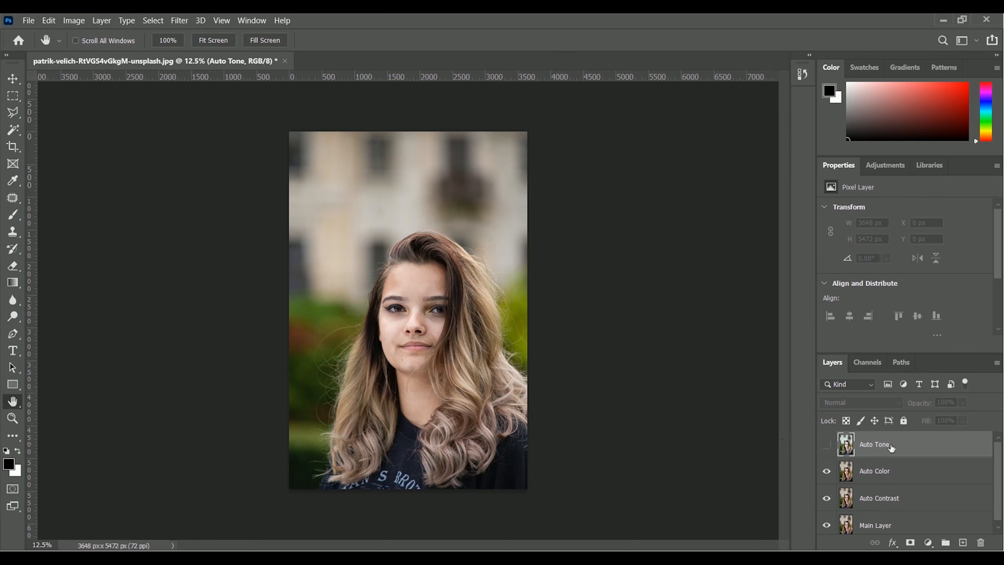
left_click(828, 448)
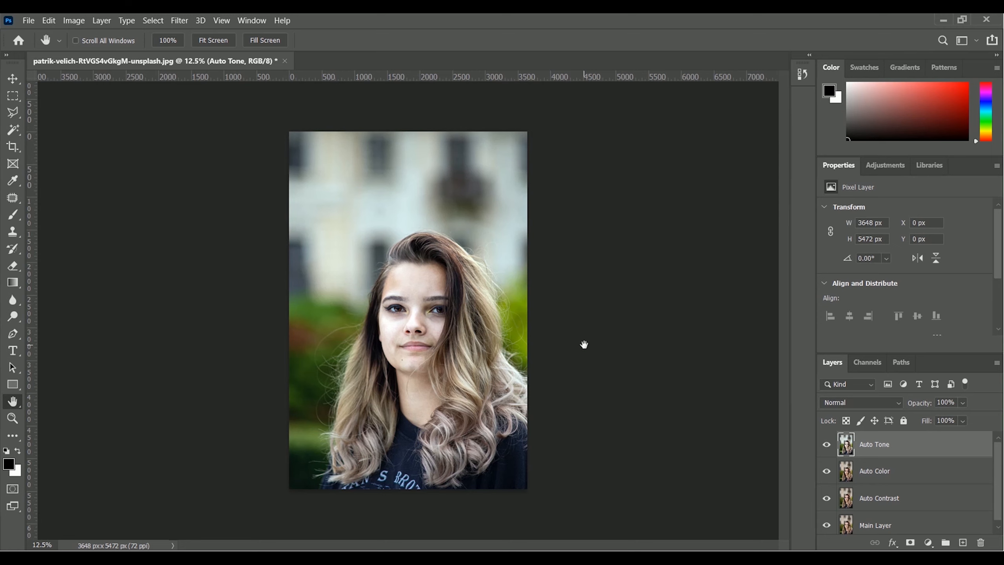
left_click(826, 444)
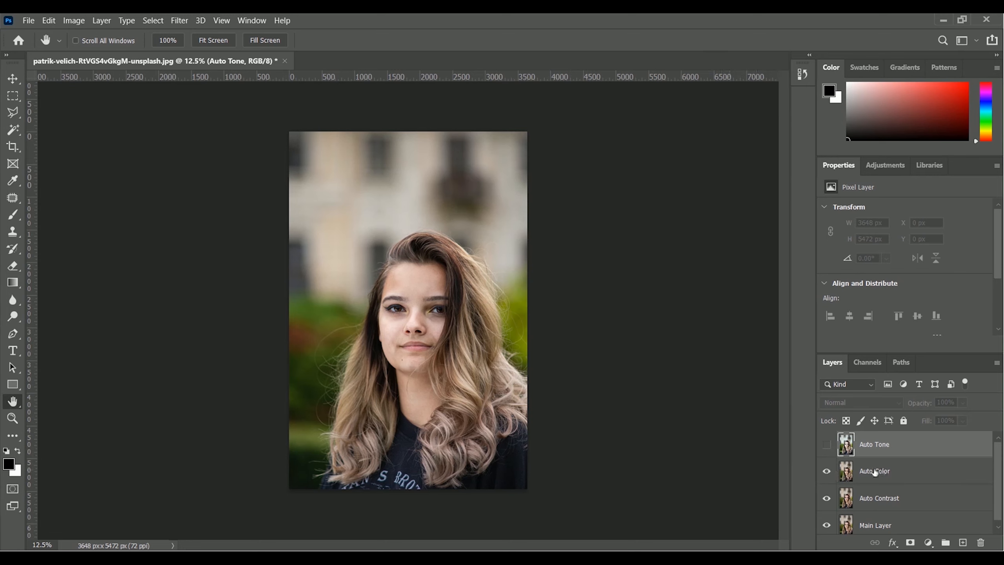
Apply the Auto Color correction to the Auto Color layer
left_click(887, 475)
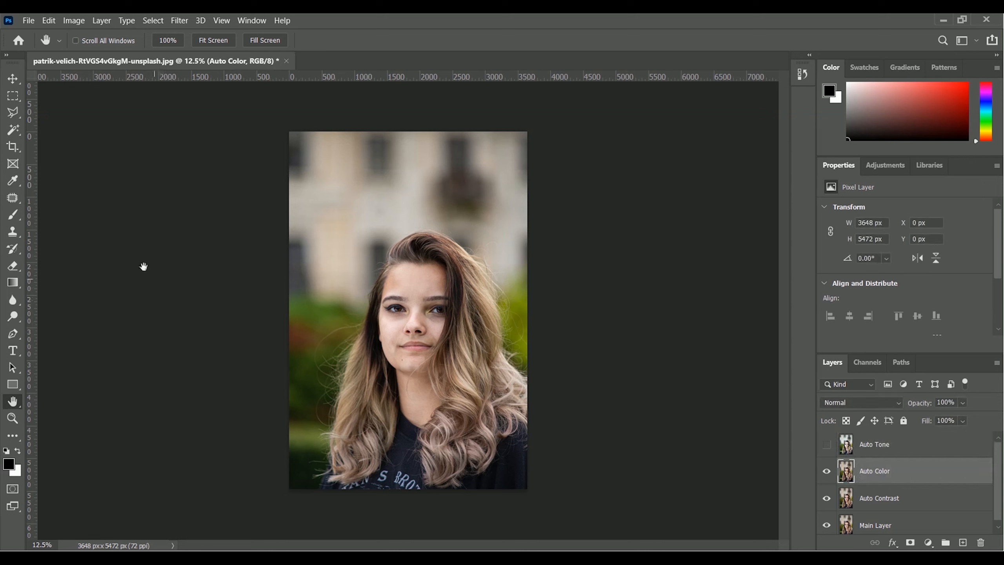
left_click(78, 21)
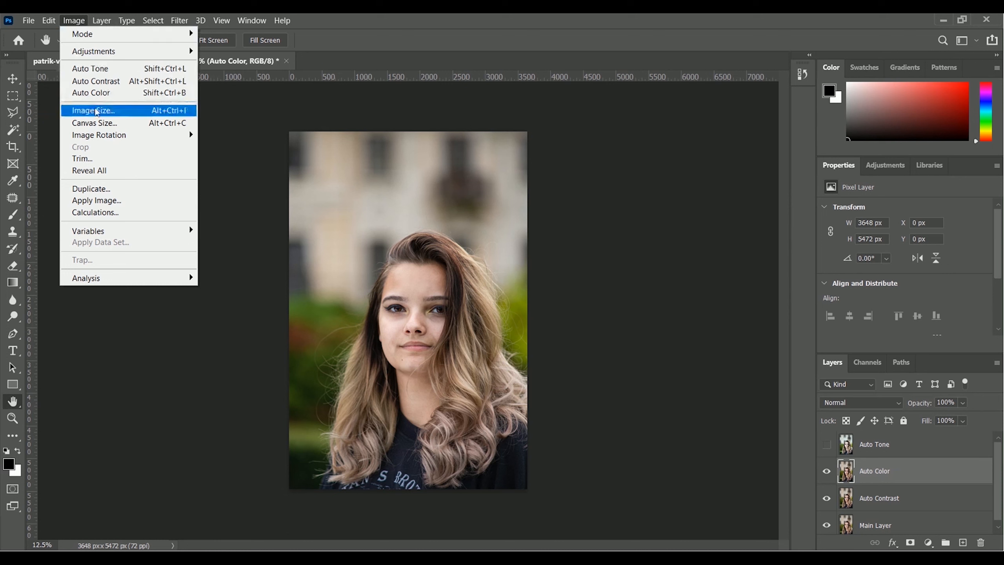
left_click(127, 94)
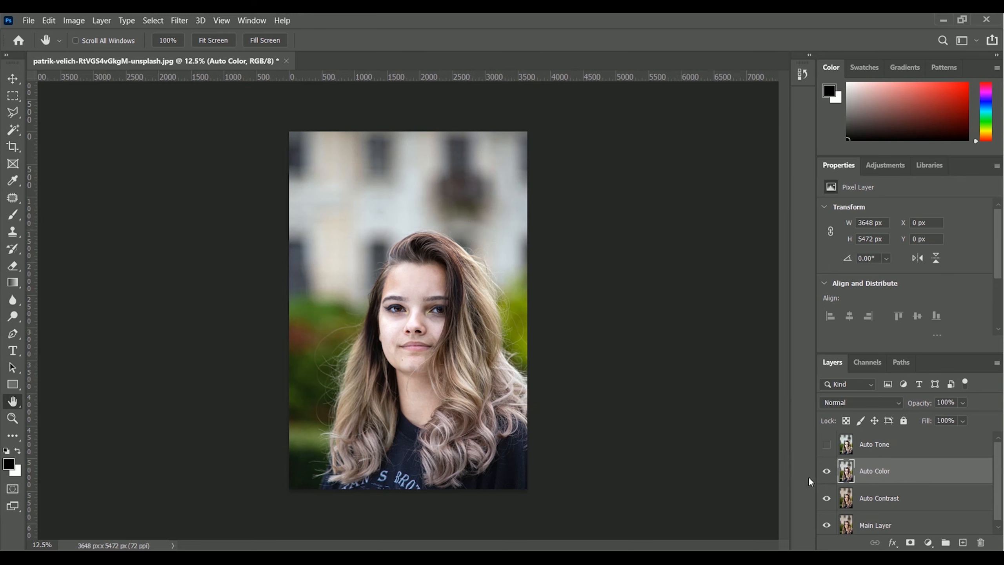
Compare the photo with and without the Auto Color layer by toggling its visibility, leaving the layer hidden
left_click(826, 472)
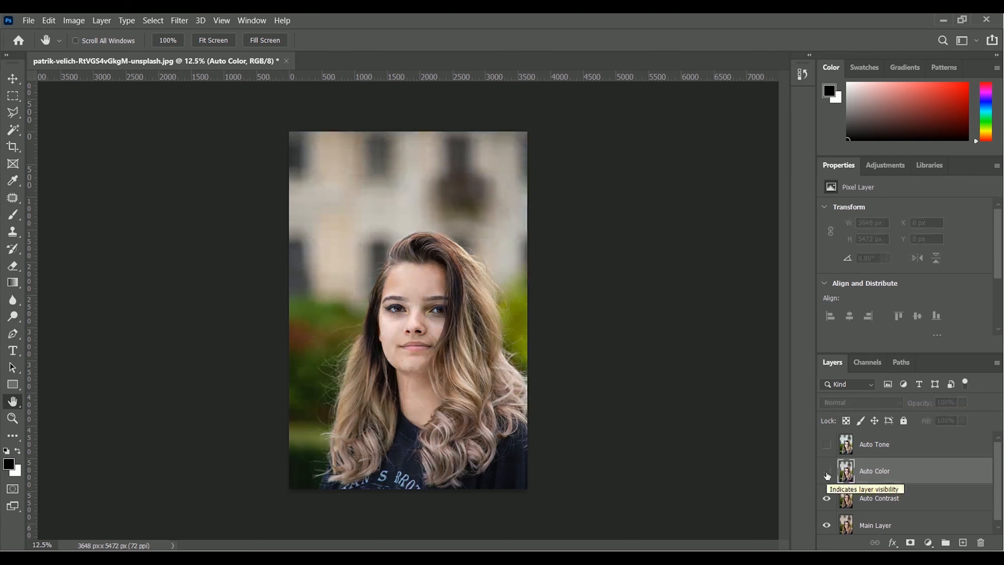
left_click(826, 472)
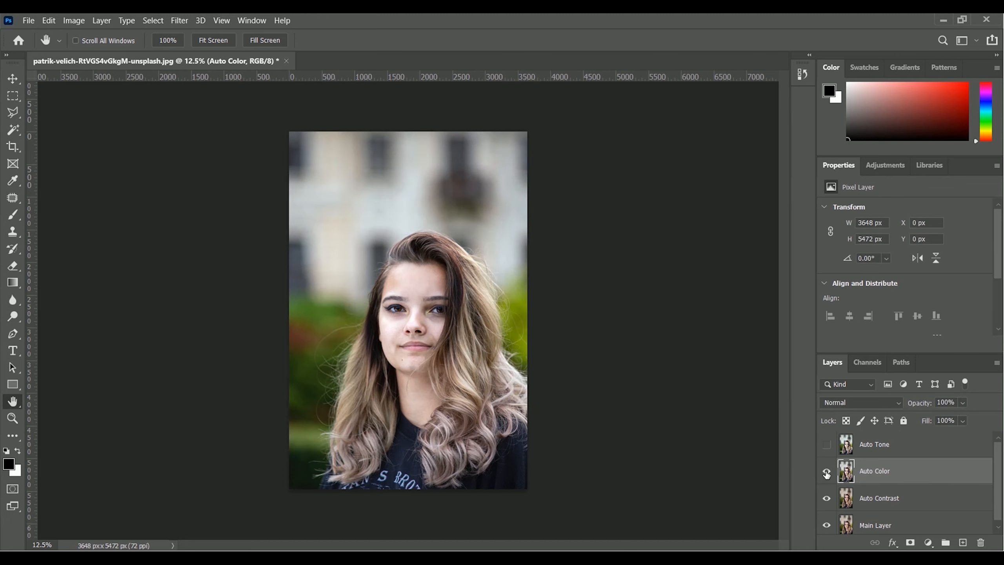
left_click(826, 471)
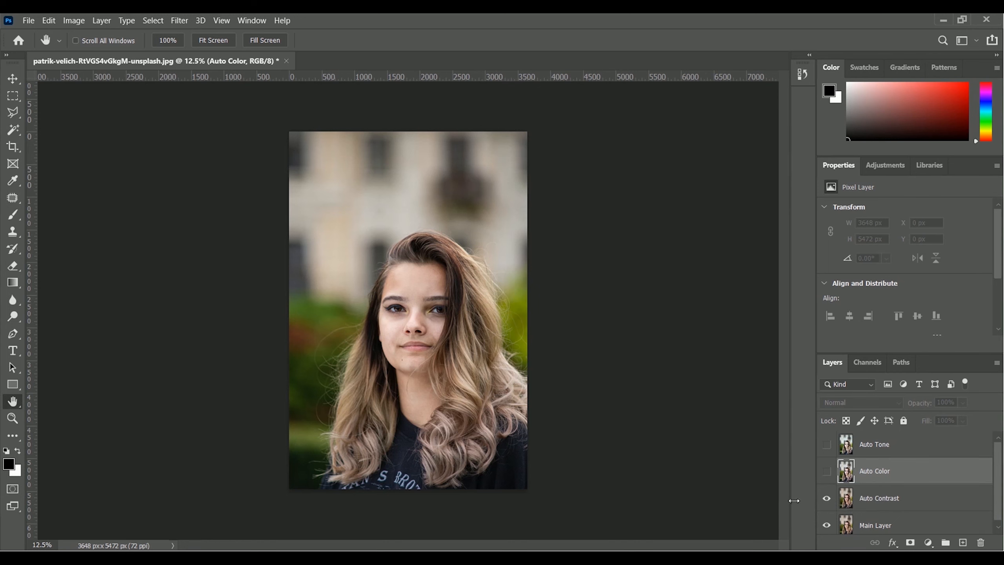
Apply the Auto Contrast correction to the Auto Contrast layer and toggle that layer's visibility off and on to compare the effect
left_click(873, 503)
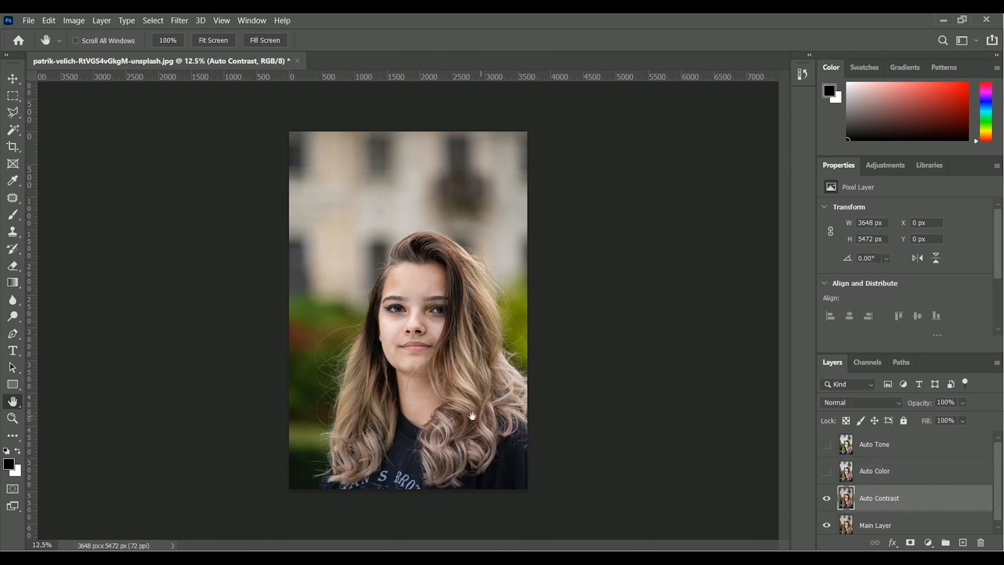
left_click(76, 22)
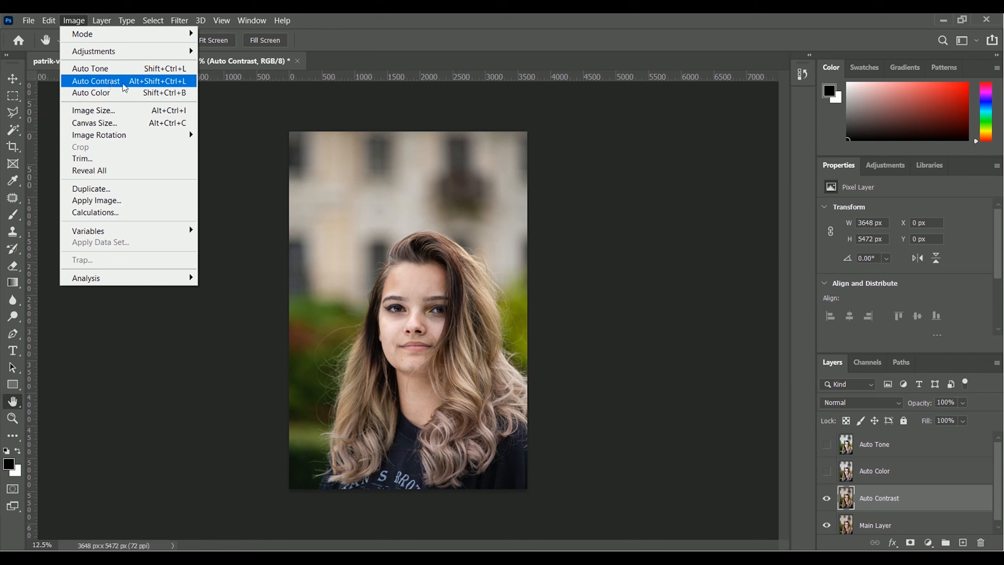
left_click(123, 83)
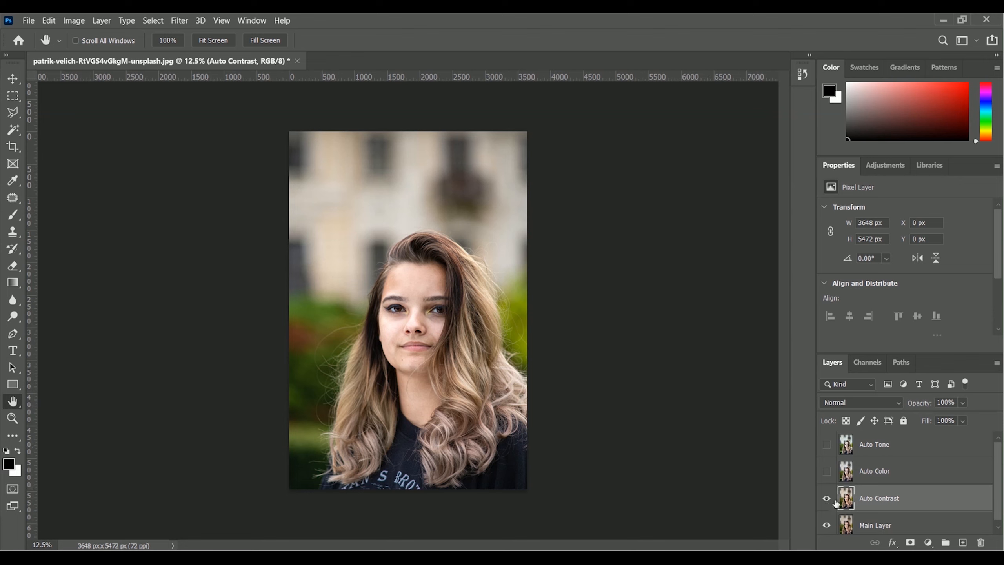
left_click(827, 500)
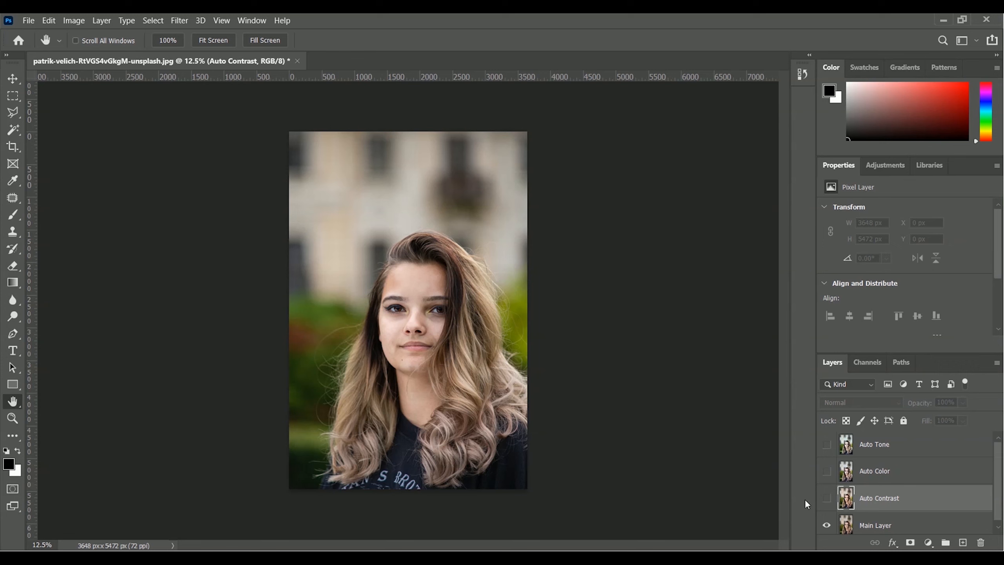
left_click(828, 501)
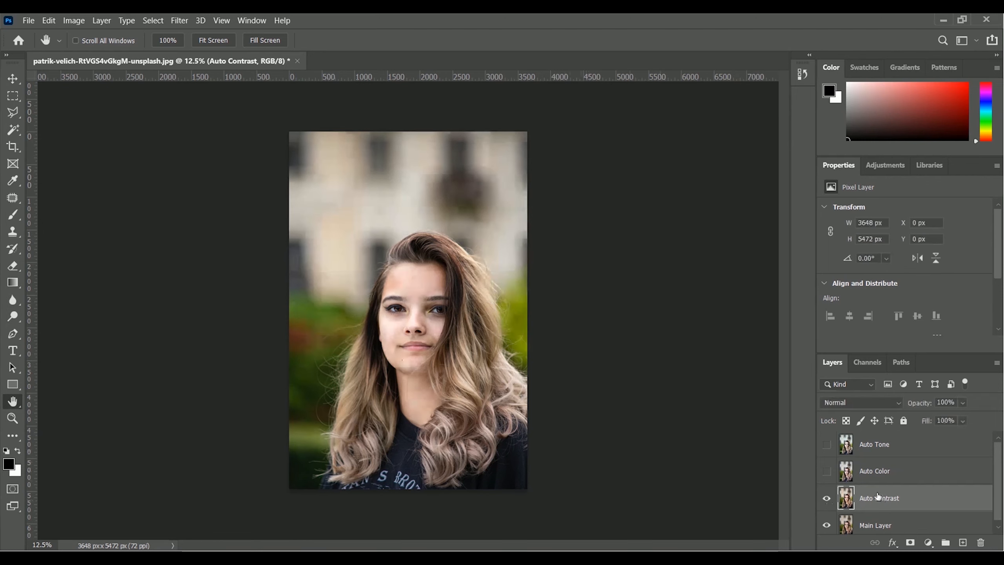
Show the Auto Color and Auto Tone layers again, then toggle the selected Auto Tone layer off and on to compare it
left_click(826, 473)
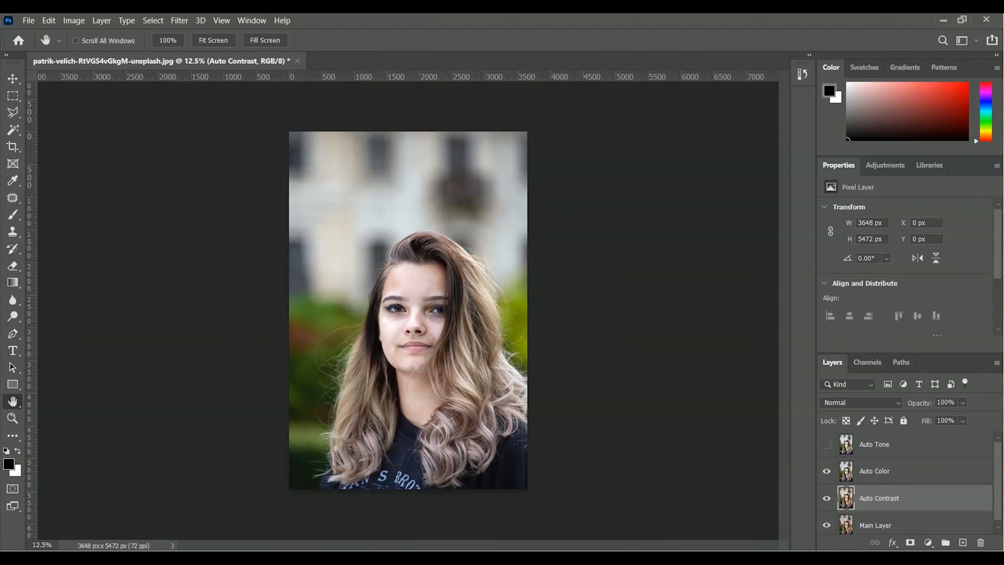
left_click(826, 446)
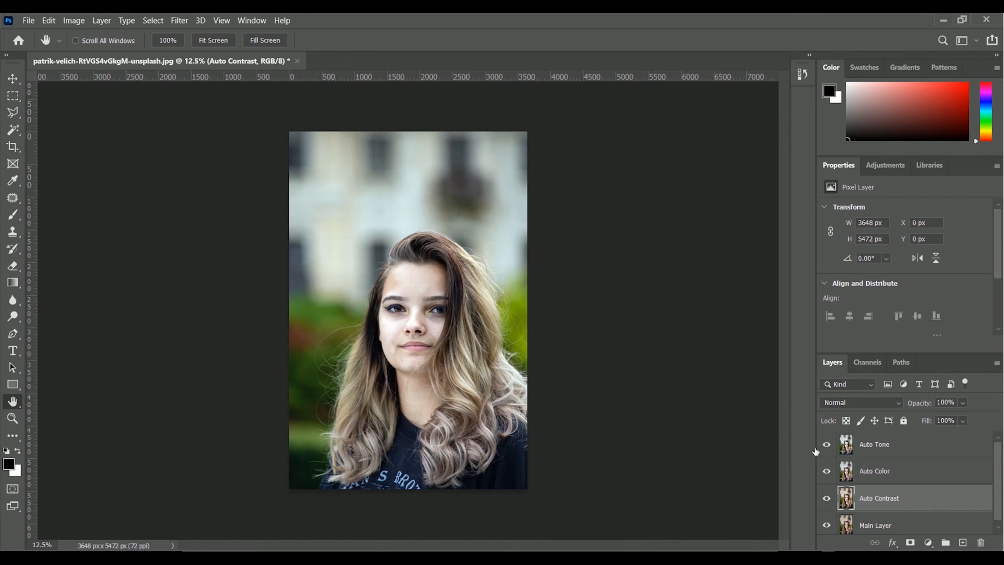
left_click(908, 445)
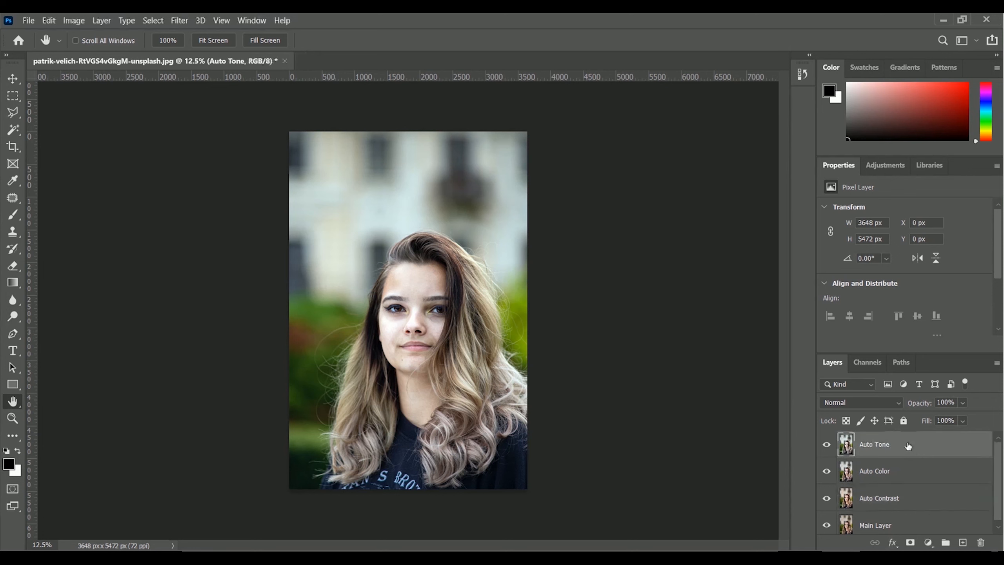
left_click(826, 446)
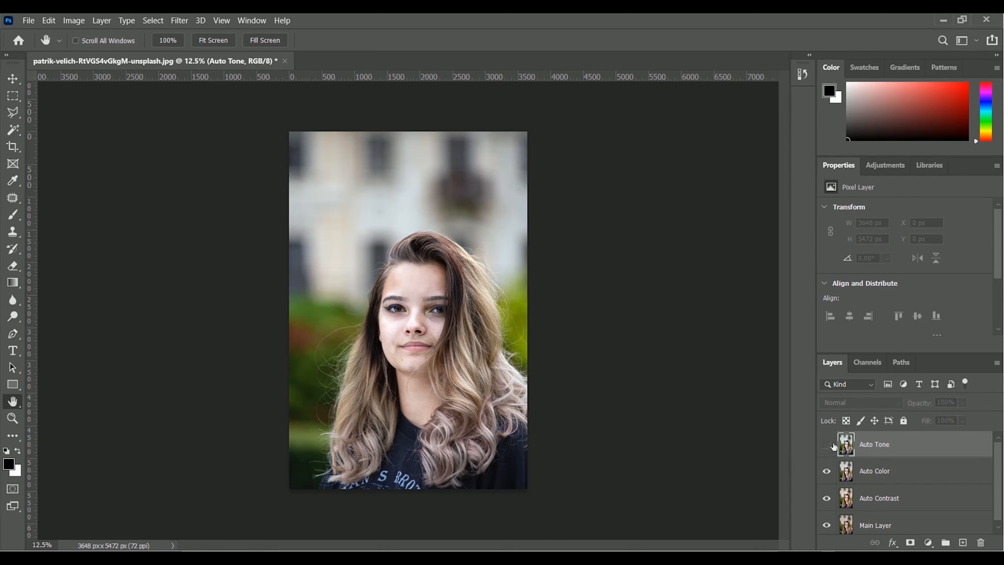
left_click(827, 446)
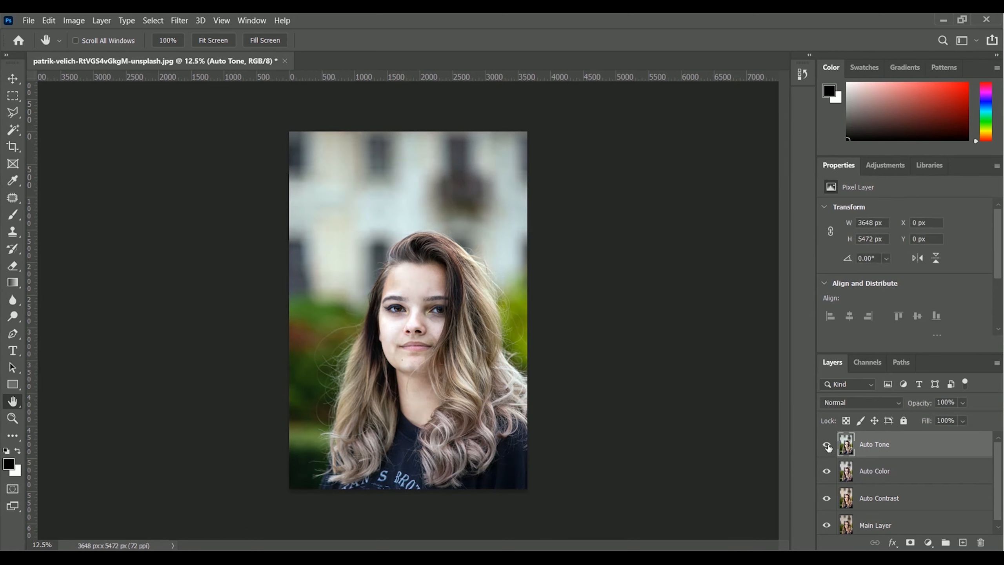